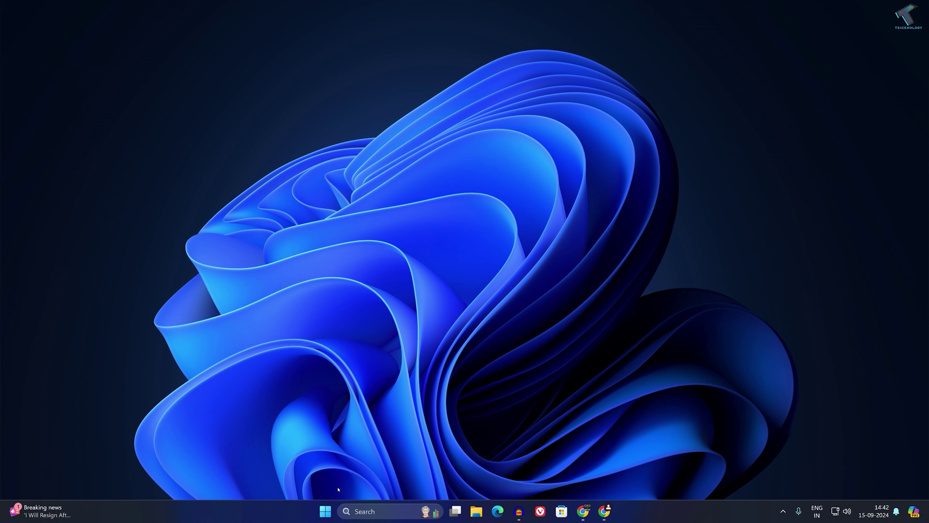
# Launch Windows Settings from the taskbar and move its window to the left
pyautogui.click(325, 511)
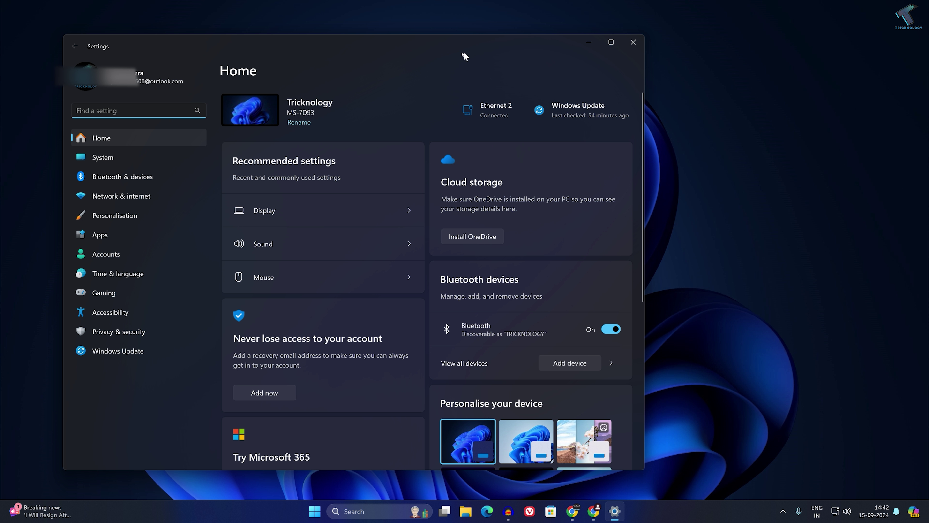
pyautogui.moveTo(465, 56); pyautogui.dragTo(415, 55)
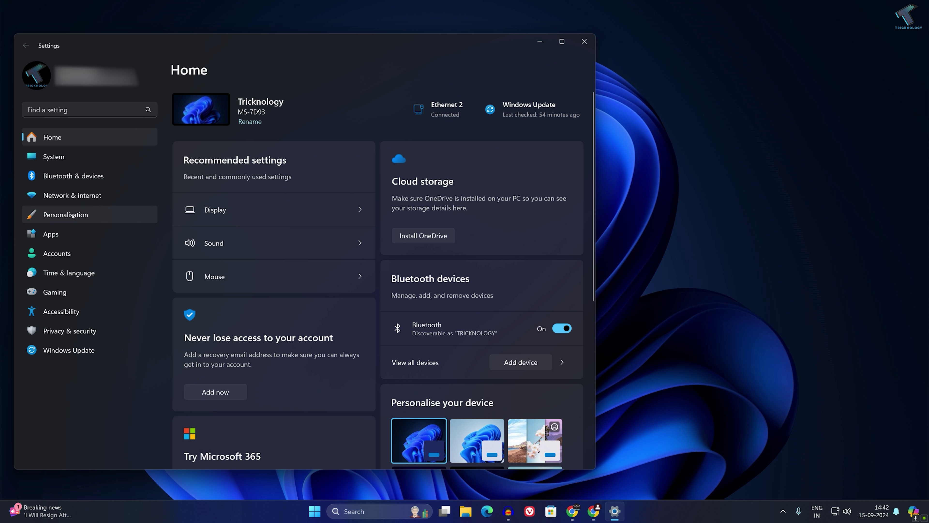
# Launch the Local Group Policy Editor by searching gpedit.msc from Start
pyautogui.click(314, 511)
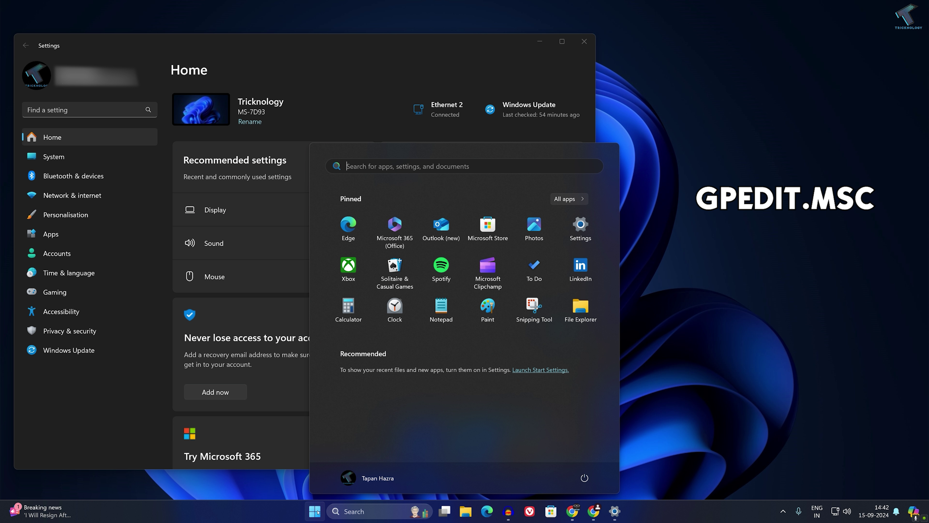
pyautogui.write('gpedit')
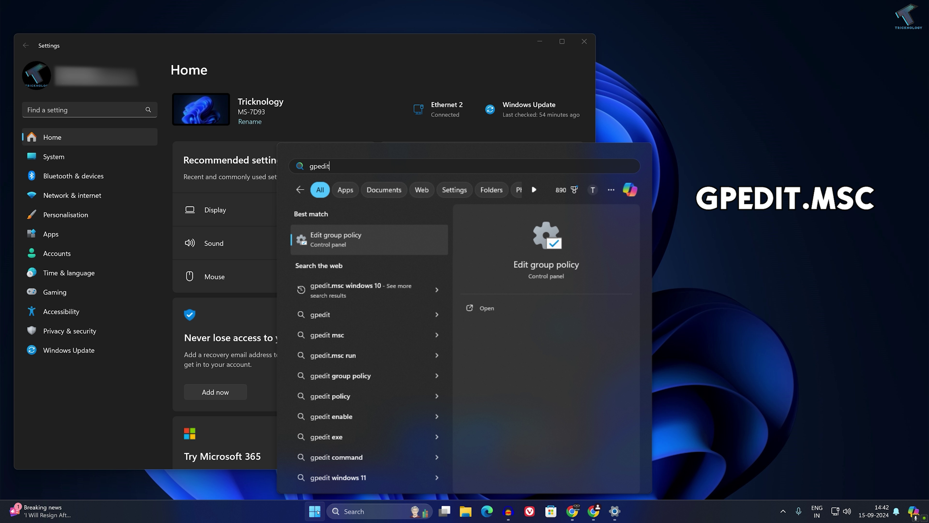
pyautogui.write('.msc')
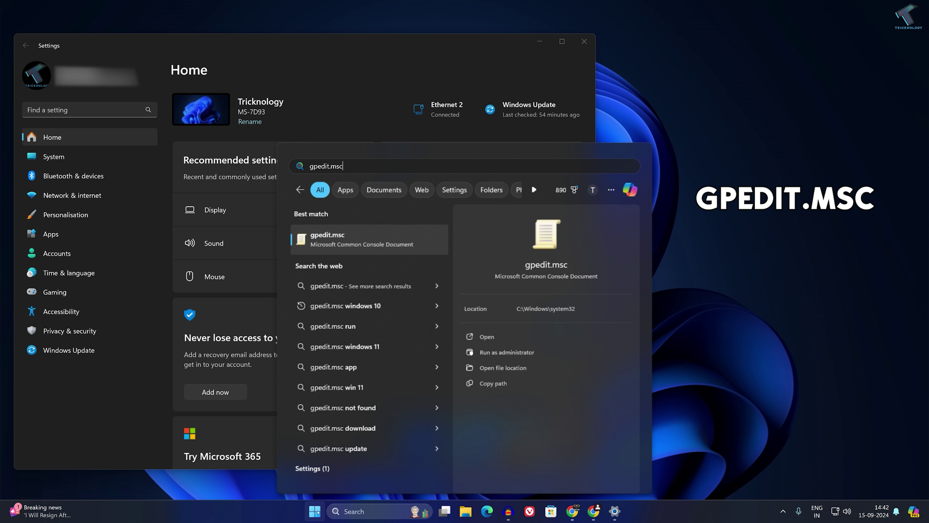
pyautogui.press('Return')
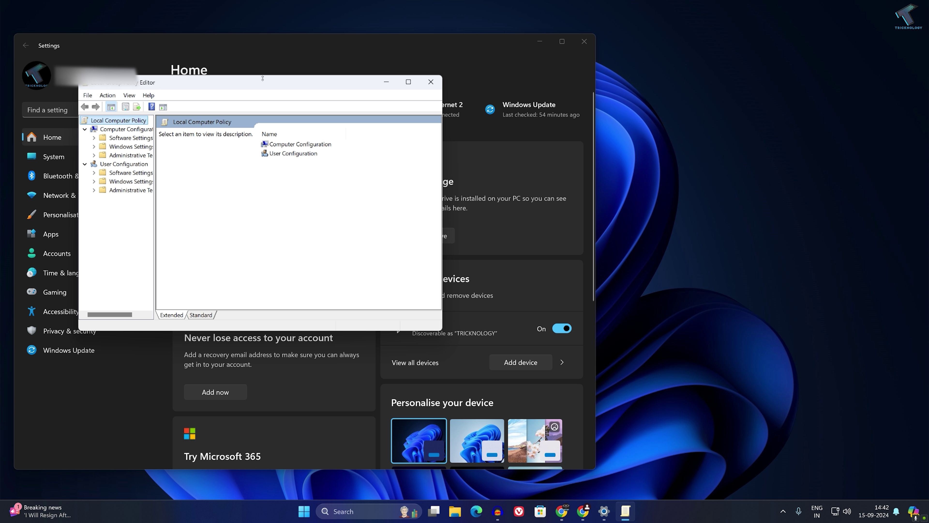
# Widen the editor and navigate to Computer Configuration > Administrative Templates > Control Panel with the State column visible
pyautogui.moveTo(262, 82); pyautogui.dragTo(565, 96)
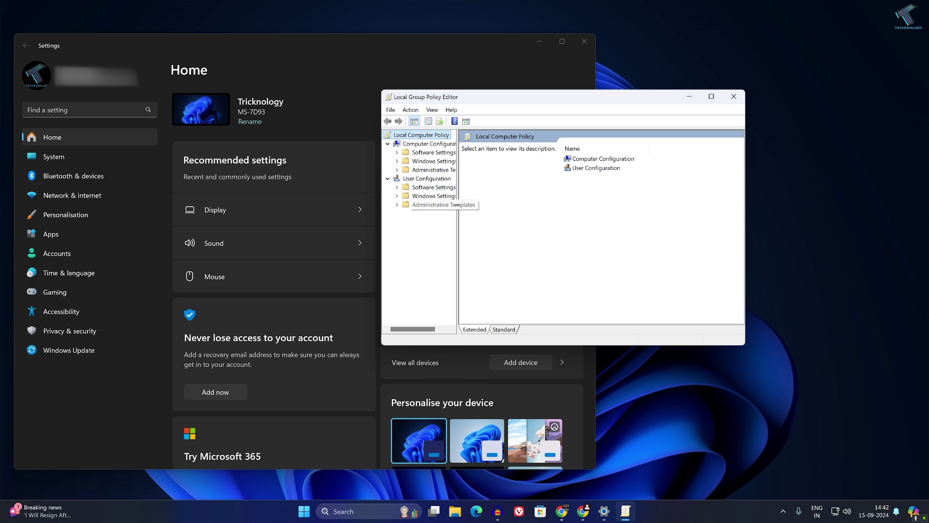
pyautogui.moveTo(456, 205); pyautogui.dragTo(533, 205)
pyautogui.click(387, 143)
pyautogui.click(388, 144)
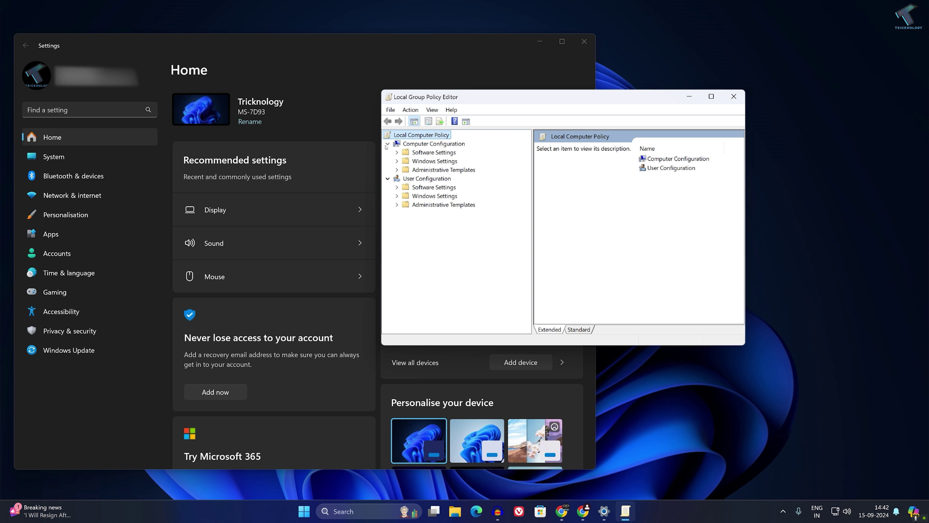
pyautogui.click(397, 170)
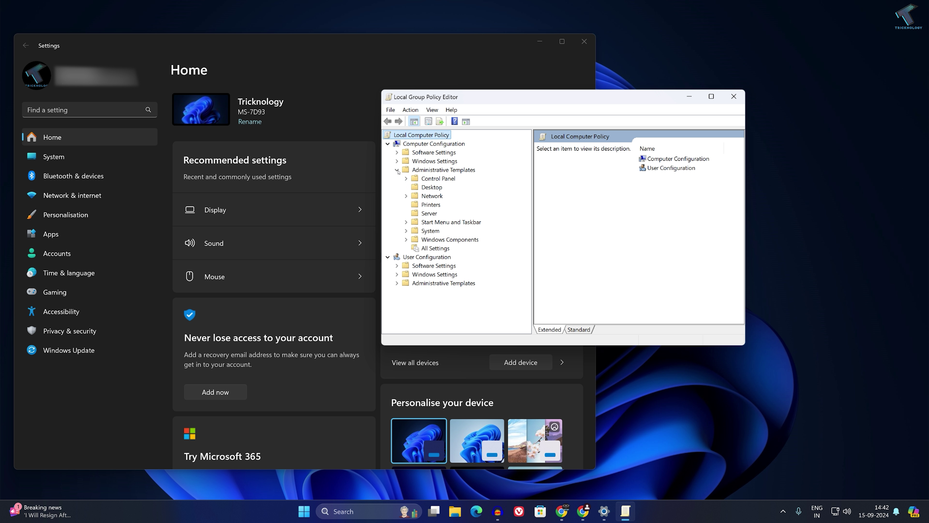
pyautogui.click(447, 179)
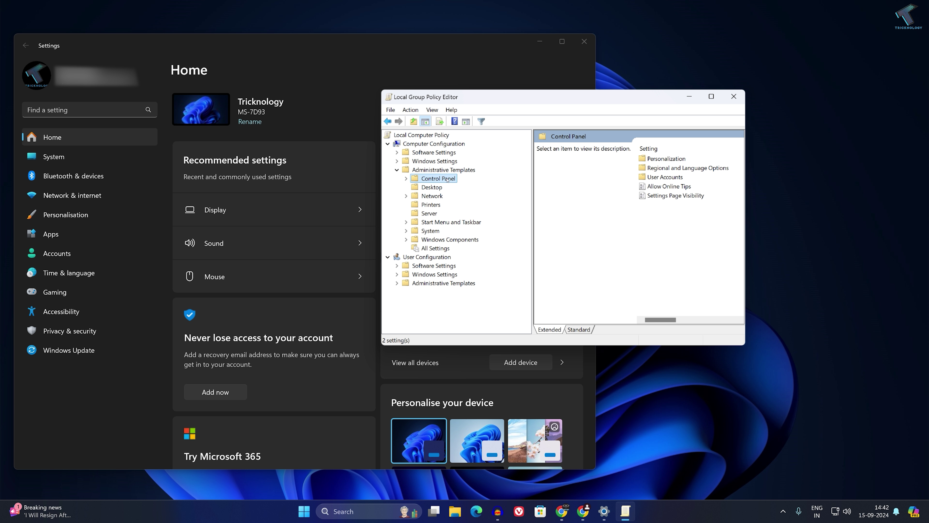
pyautogui.moveTo(745, 219); pyautogui.dragTo(827, 220)
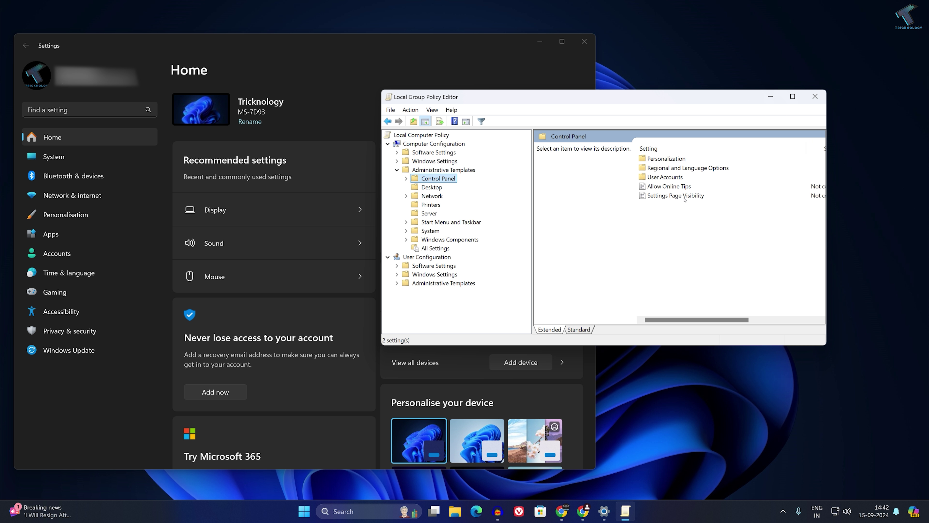
# Enable Settings Page Visibility with the value hide:windowsupdate and apply it
pyautogui.doubleClick(677, 196)
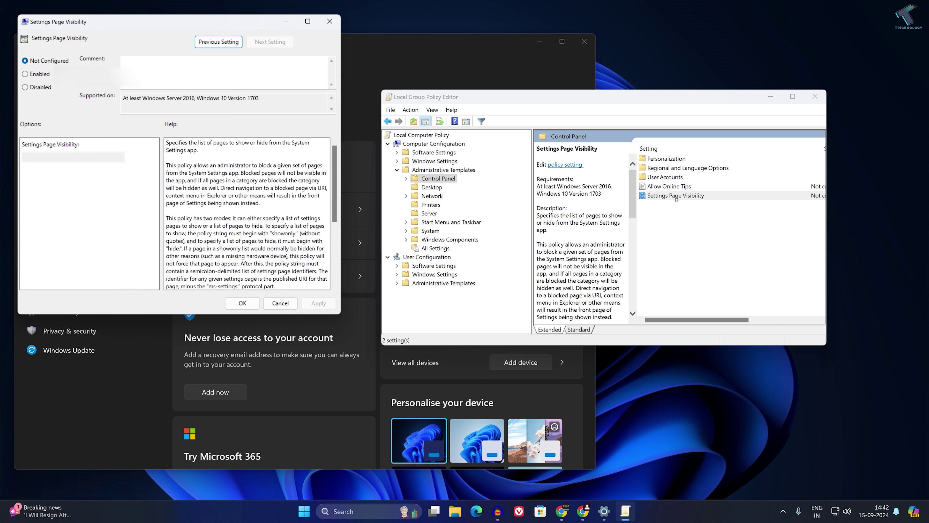
pyautogui.moveTo(264, 26); pyautogui.dragTo(650, 93)
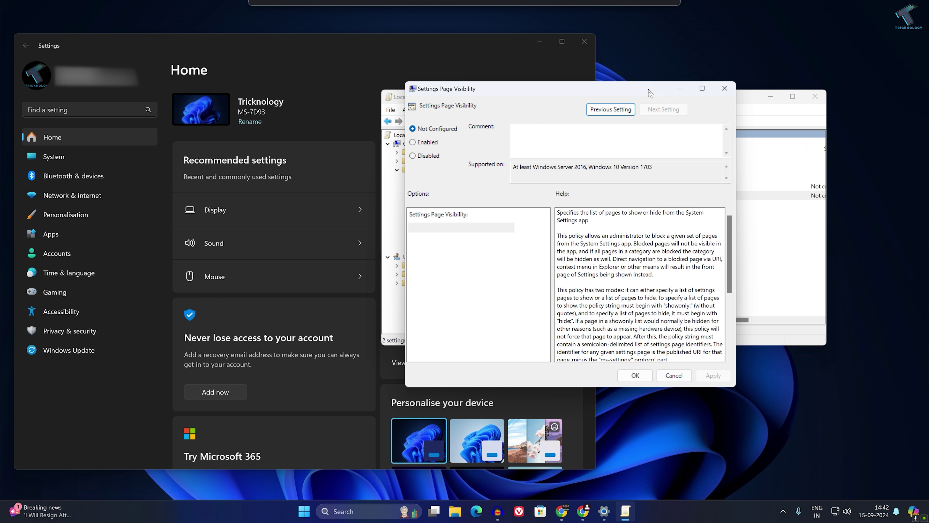
pyautogui.click(427, 142)
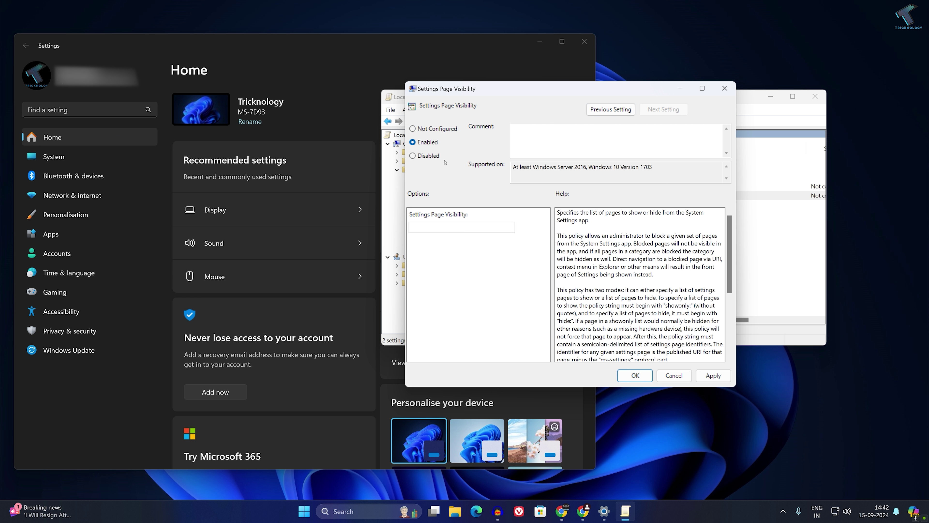
pyautogui.click(444, 228)
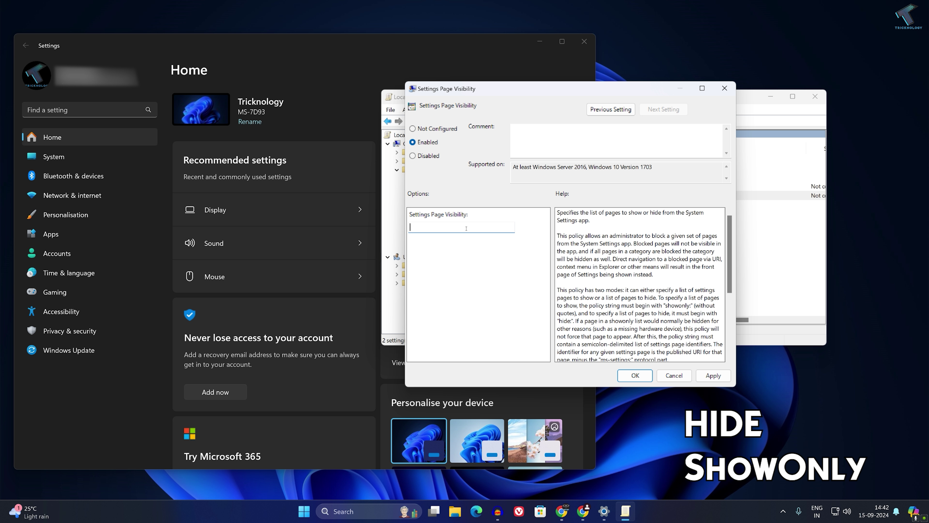
pyautogui.write('hide:')
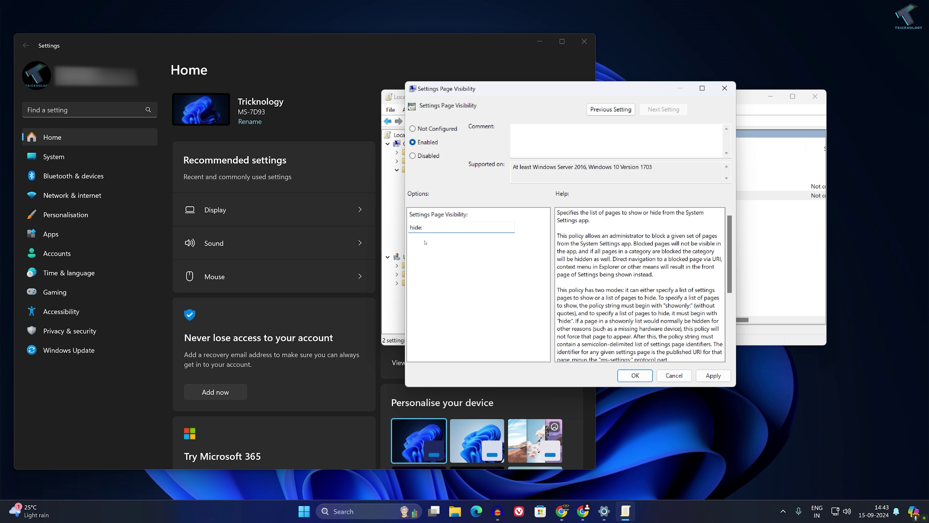
pyautogui.write('dowsupdate;apps;gaming')
pyautogui.moveTo(462, 228); pyautogui.dragTo(521, 229)
pyautogui.press('BackSpace')
pyautogui.moveTo(472, 228); pyautogui.dragTo(421, 228)
pyautogui.click(506, 229)
pyautogui.click(713, 376)
pyautogui.click(645, 375)
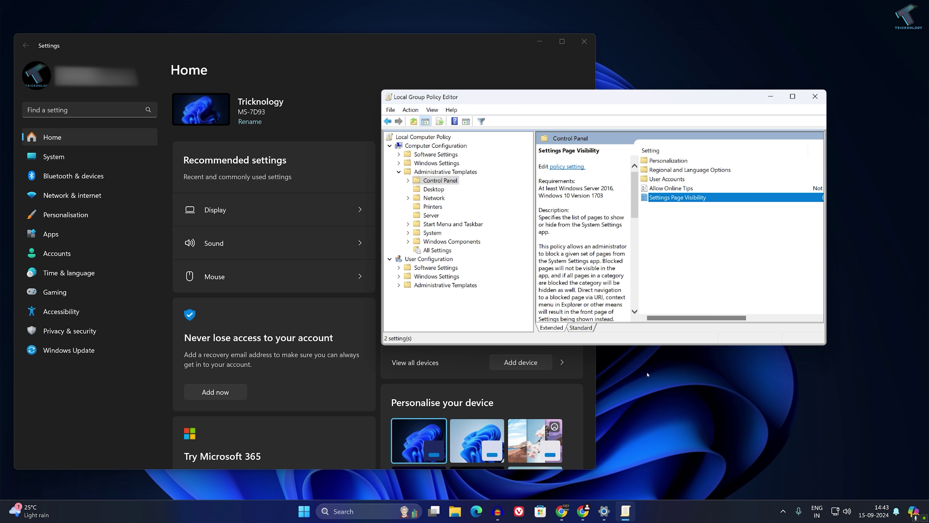
# Close Settings and run gpupdate in Command Prompt to refresh group policy
pyautogui.click(585, 41)
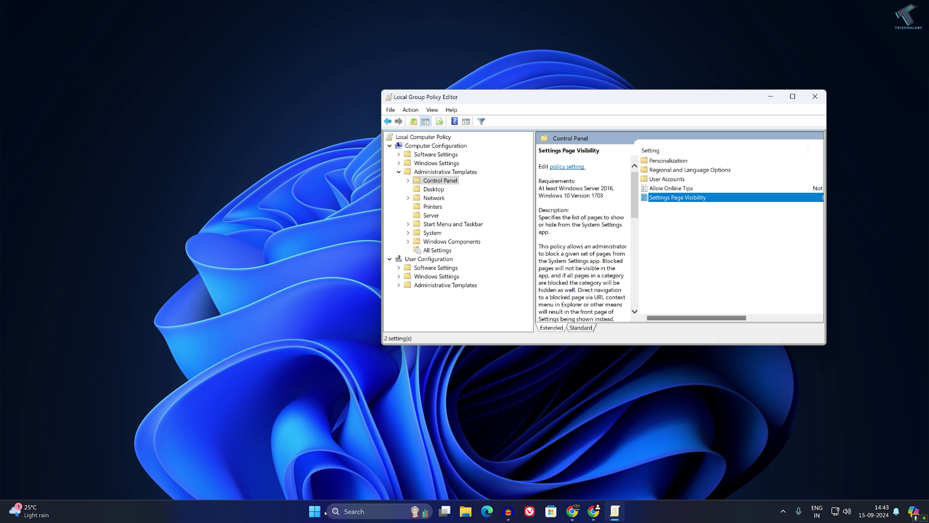
pyautogui.click(315, 512)
pyautogui.write('cmd')
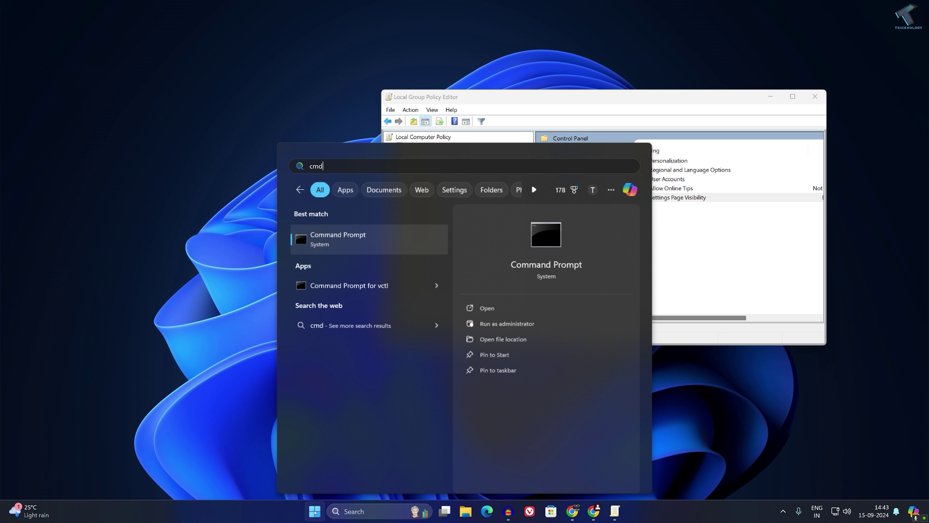
pyautogui.click(362, 246)
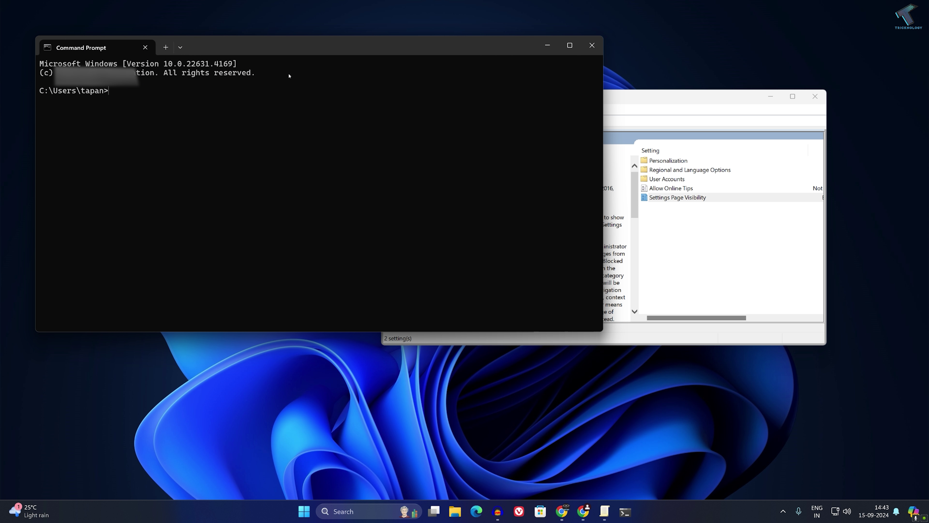
pyautogui.write('gpupd')
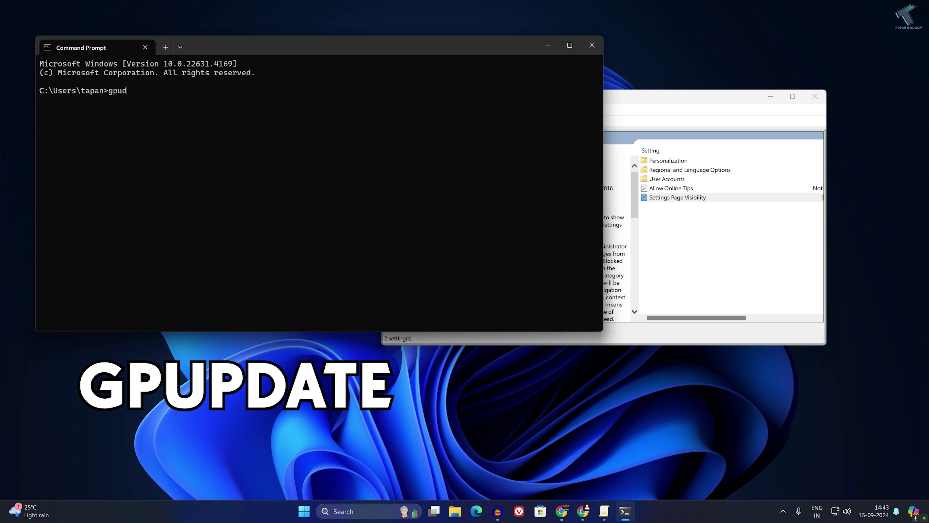
pyautogui.write('ate')
pyautogui.press('Return')
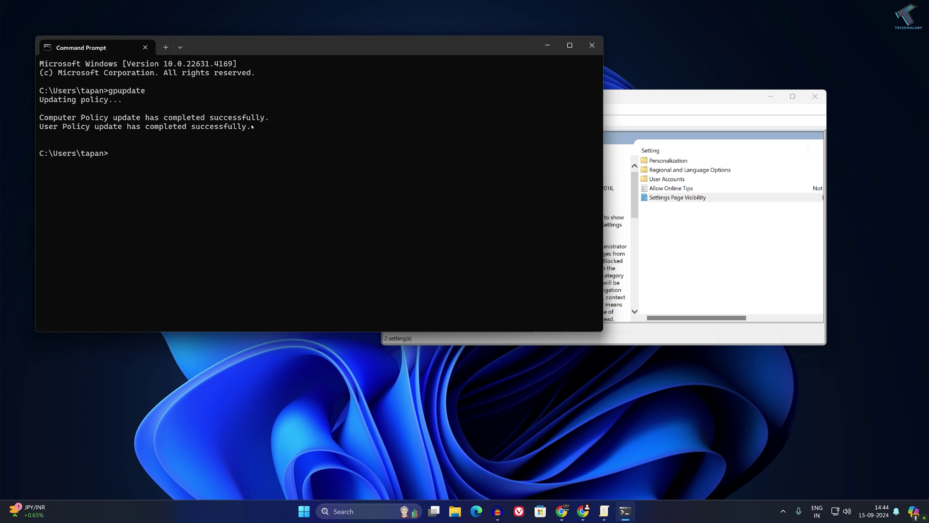
# Close Command Prompt and relaunch Settings to confirm Windows Update is gone
pyautogui.click(592, 45)
pyautogui.click(315, 511)
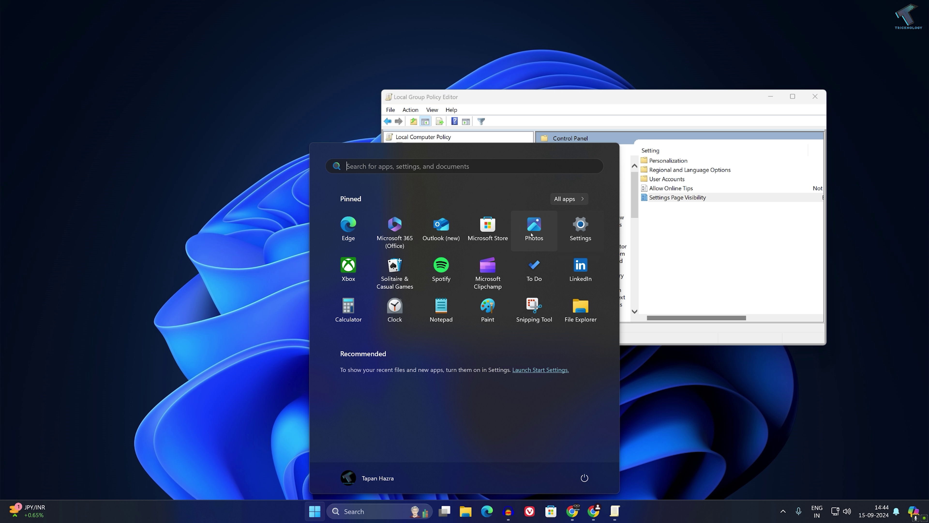
pyautogui.click(581, 223)
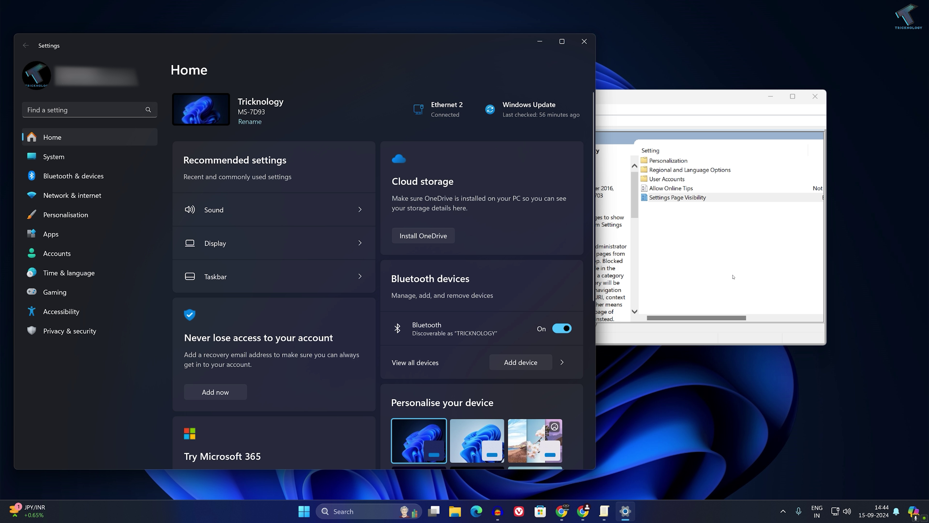
# Replace the Settings Page Visibility value with ShowOnly:home and apply it
pyautogui.doubleClick(677, 197)
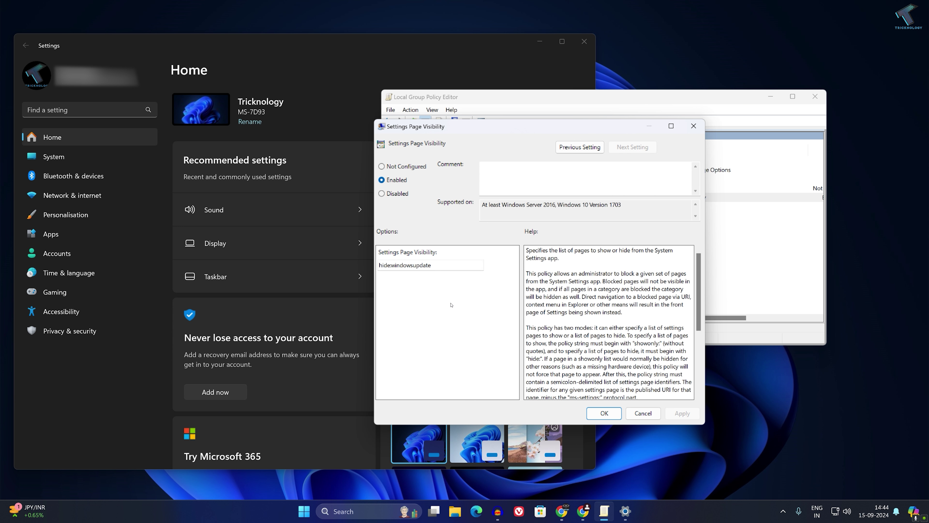
pyautogui.doubleClick(417, 266)
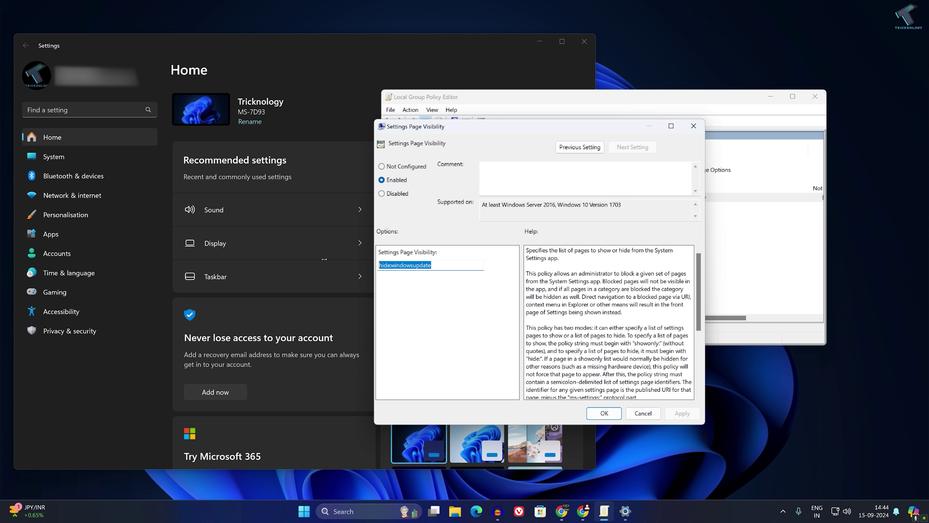
pyautogui.write('Sh')
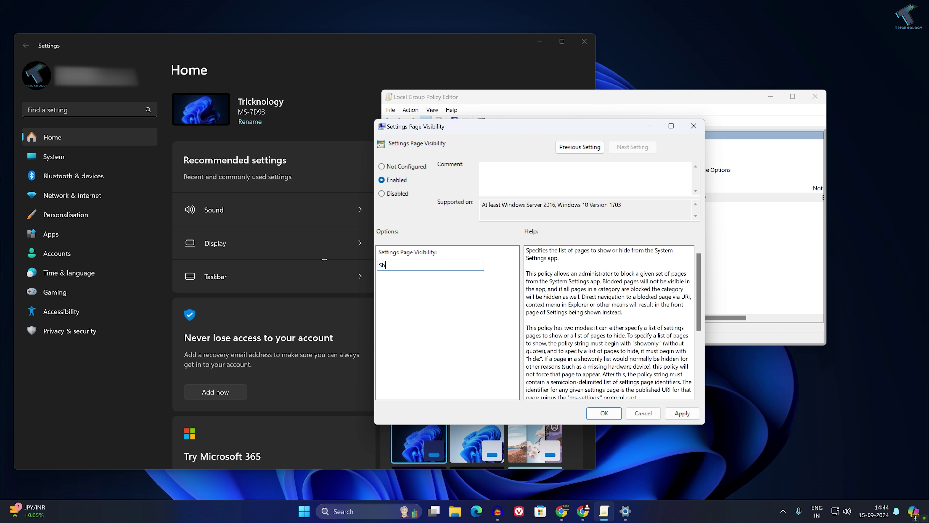
pyautogui.write('owOnly:home')
pyautogui.click(682, 413)
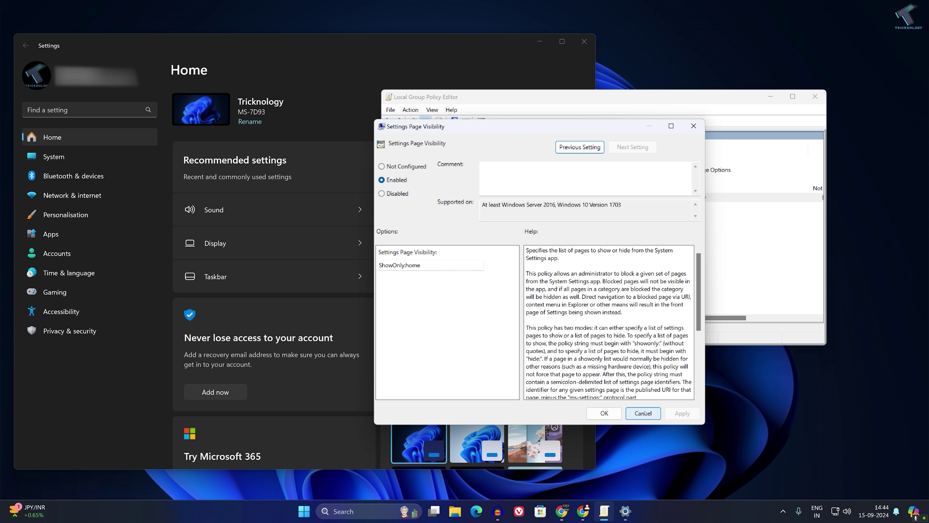
# Close the policy dialog and run gpupdate from a new Command Prompt
pyautogui.click(604, 413)
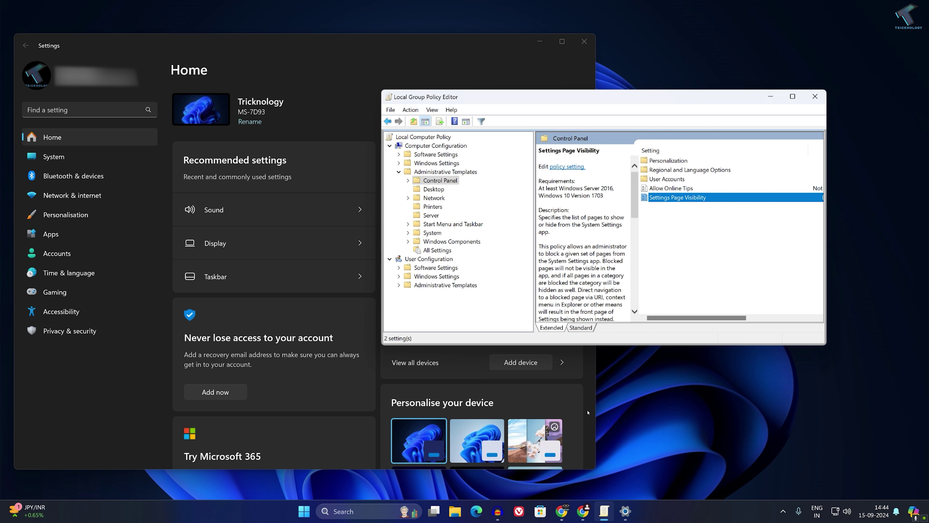
pyautogui.click(300, 512)
pyautogui.write('cmd')
pyautogui.press('Return')
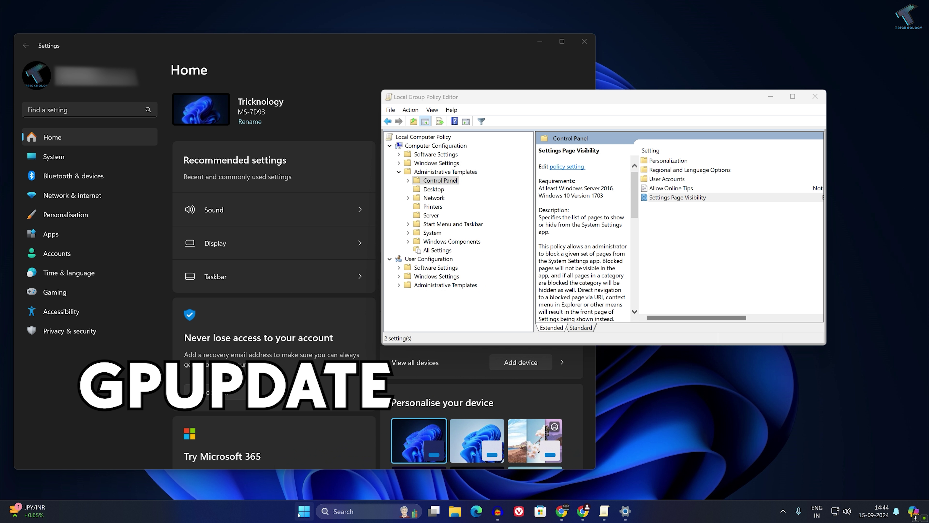
pyautogui.write('gpupdate')
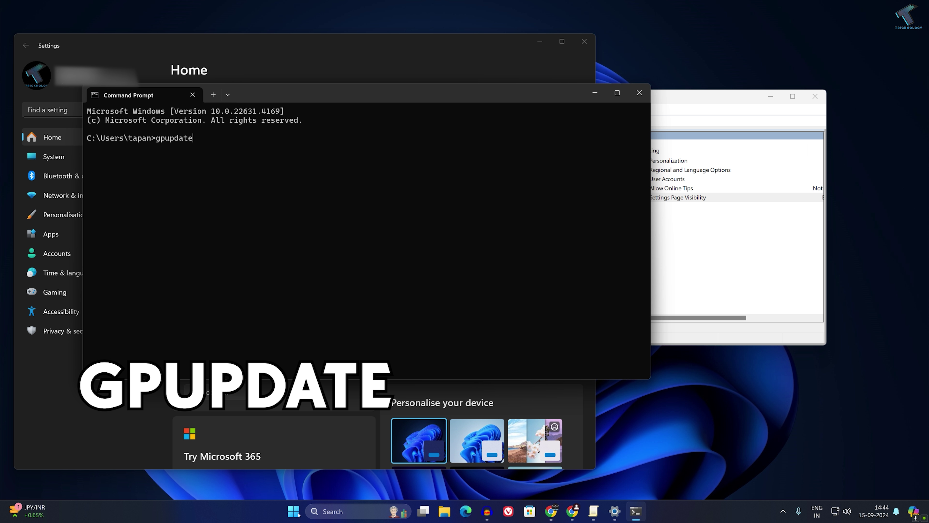
pyautogui.press('Return')
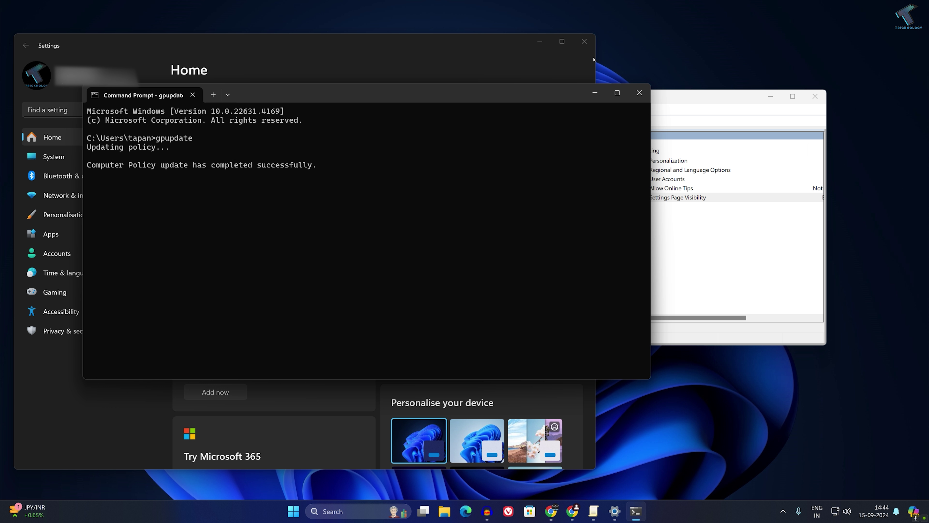
# Relaunch Settings to verify only the Home page shows, then close it
pyautogui.click(584, 41)
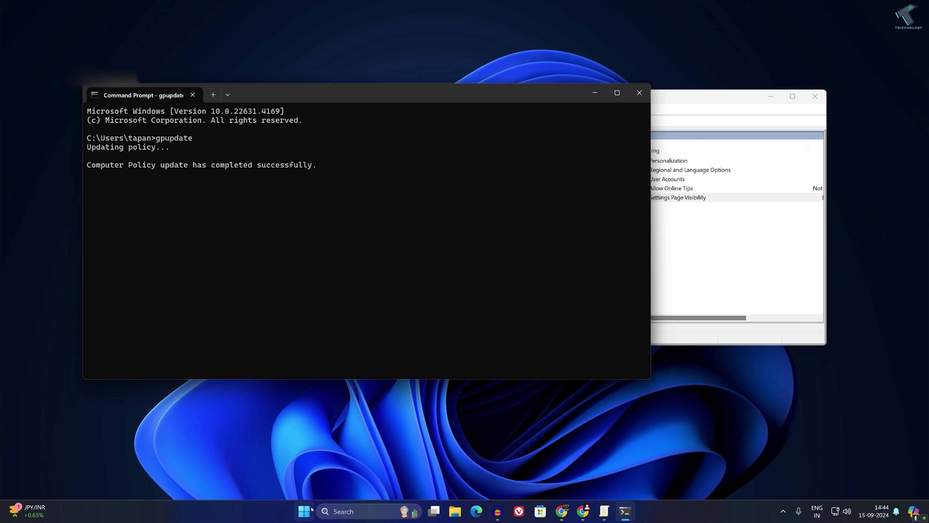
pyautogui.click(305, 510)
pyautogui.click(582, 231)
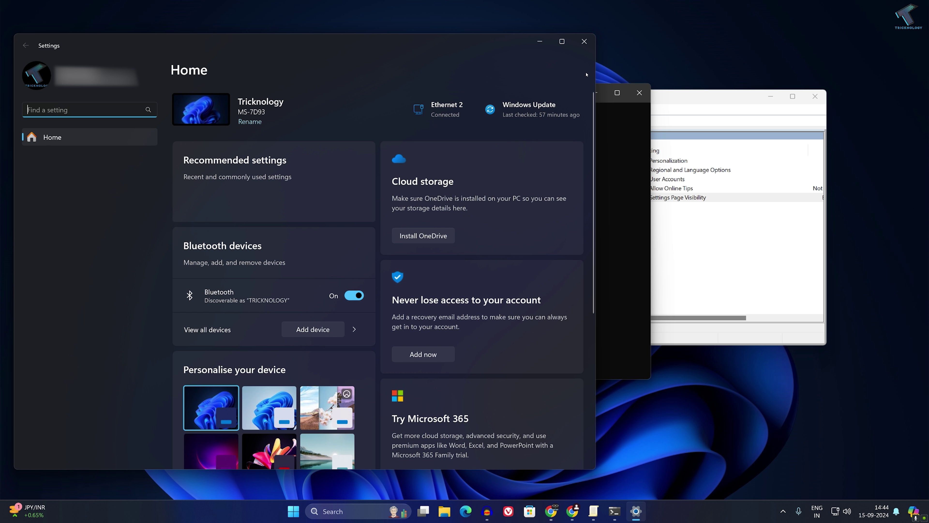
pyautogui.click(584, 41)
# Bring up Settings Page Visibility again and select the per-user support note in its help text
pyautogui.click(660, 197)
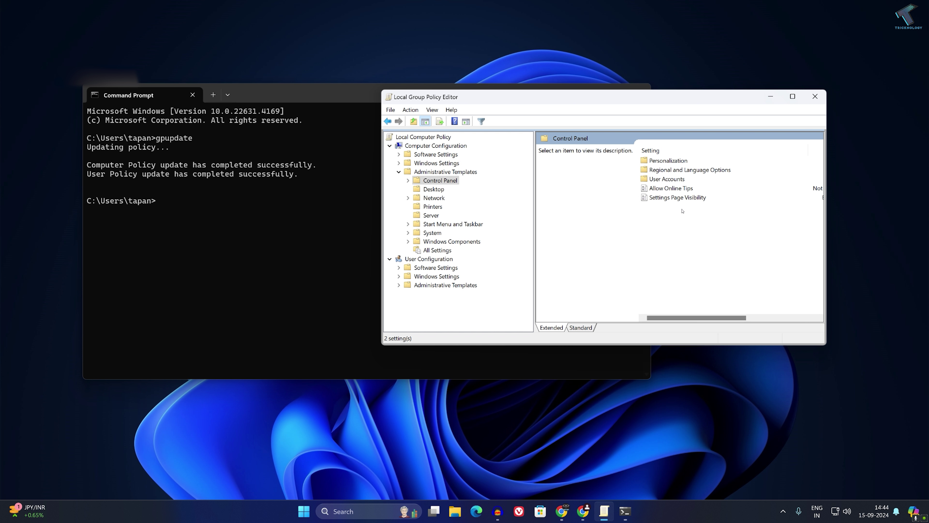
pyautogui.doubleClick(659, 198)
pyautogui.scroll(-5, 436, 339)
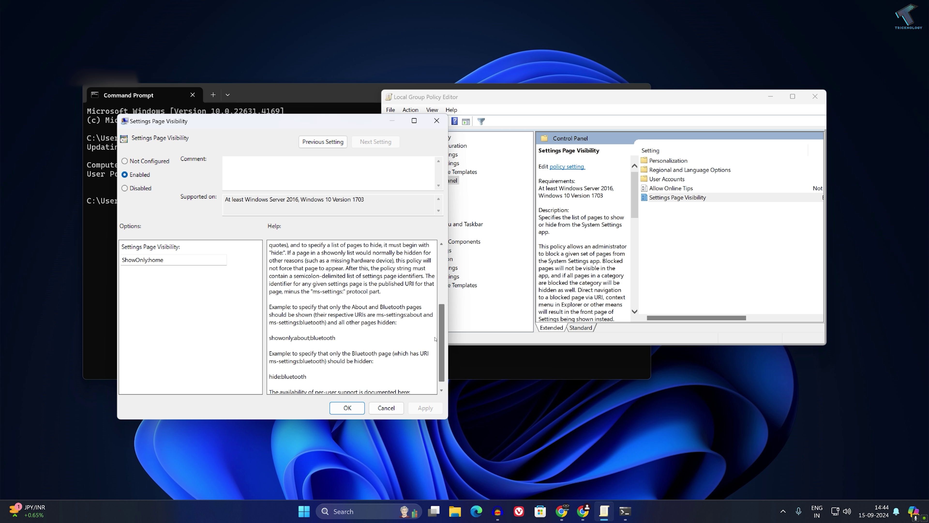
pyautogui.scroll(-1, 435, 338)
pyautogui.moveTo(391, 384); pyautogui.dragTo(268, 385)
pyautogui.moveTo(391, 384); pyautogui.dragTo(269, 385)
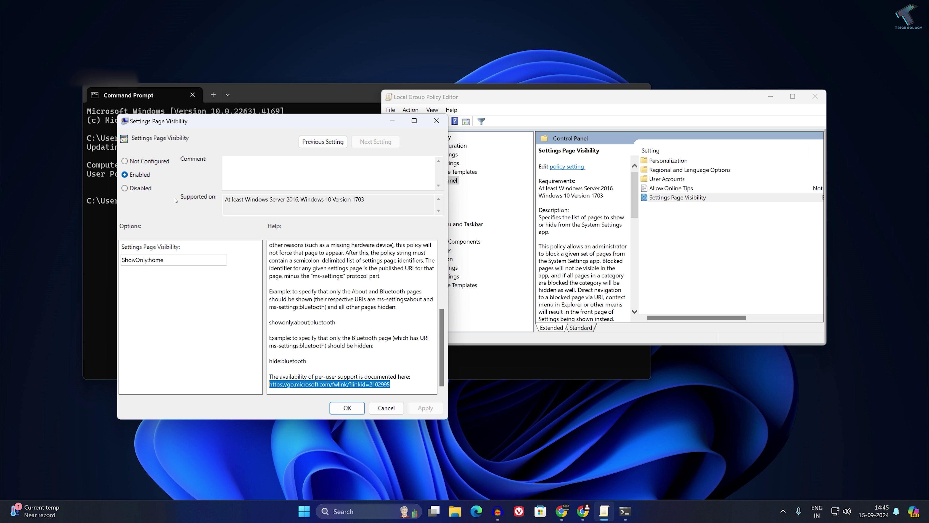
# Clear the ShowOnly:home value and apply Not Configured to the policy
pyautogui.doubleClick(160, 262)
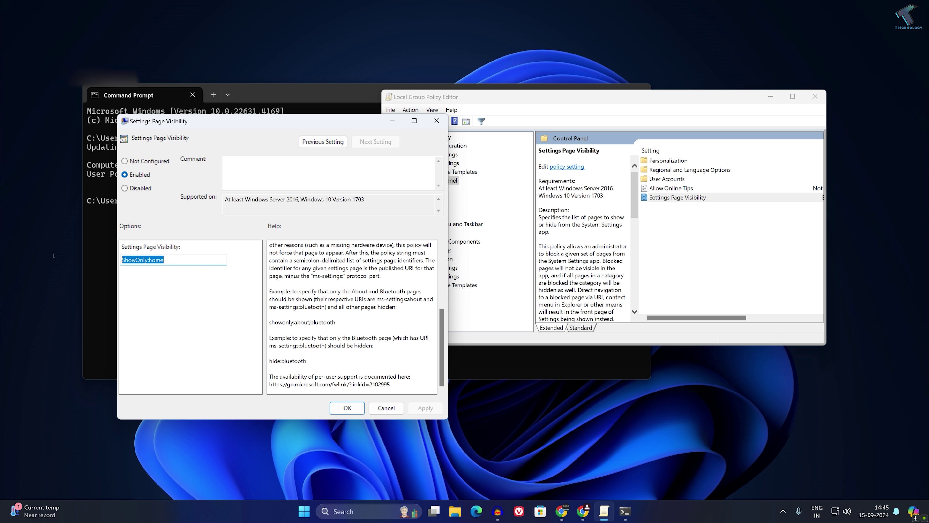
pyautogui.press('BackSpace')
pyautogui.click(147, 161)
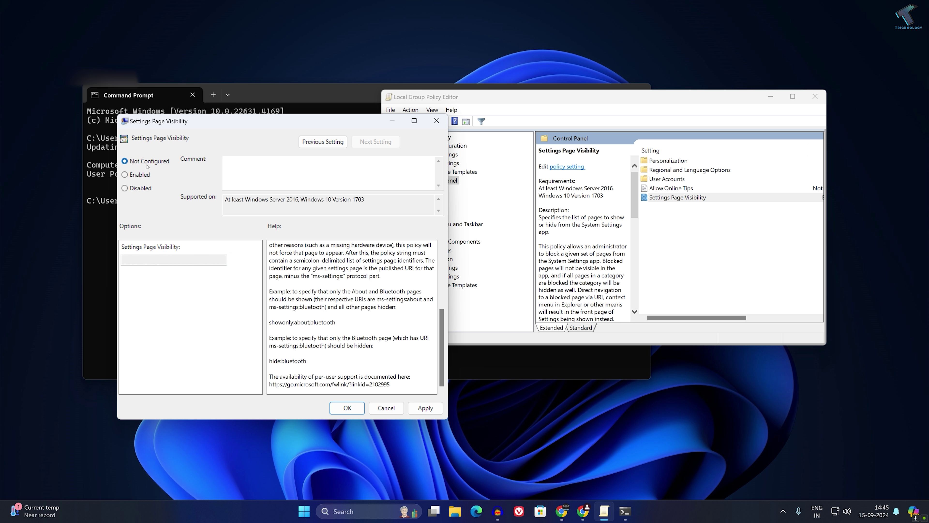
pyautogui.click(425, 407)
pyautogui.click(347, 407)
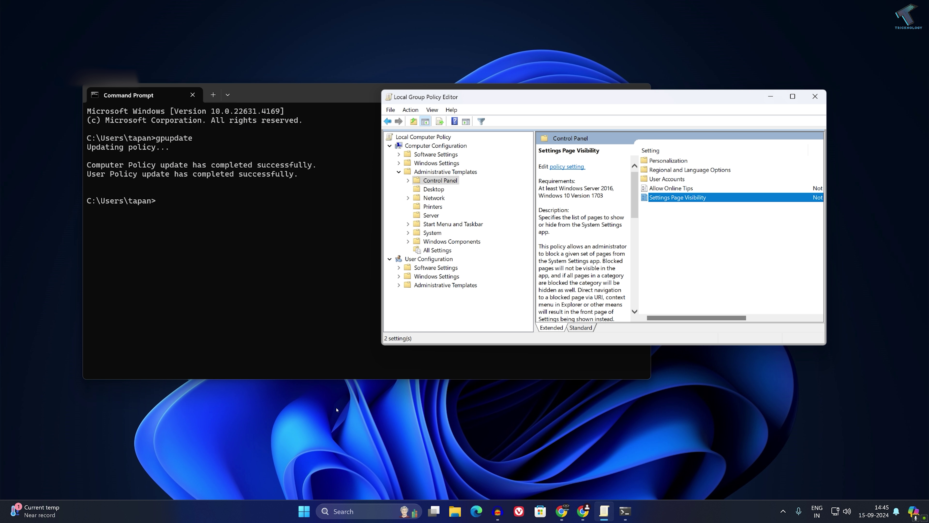
pyautogui.click(252, 193)
# Recall and rerun gpupdate in Command Prompt, then bring up Start to check Settings
pyautogui.press('Up')
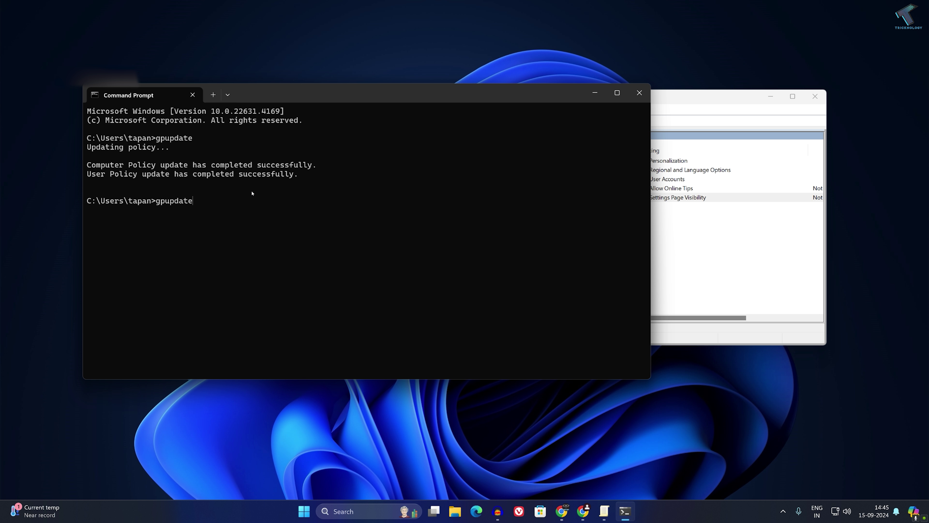
pyautogui.press('Return')
pyautogui.click(304, 511)
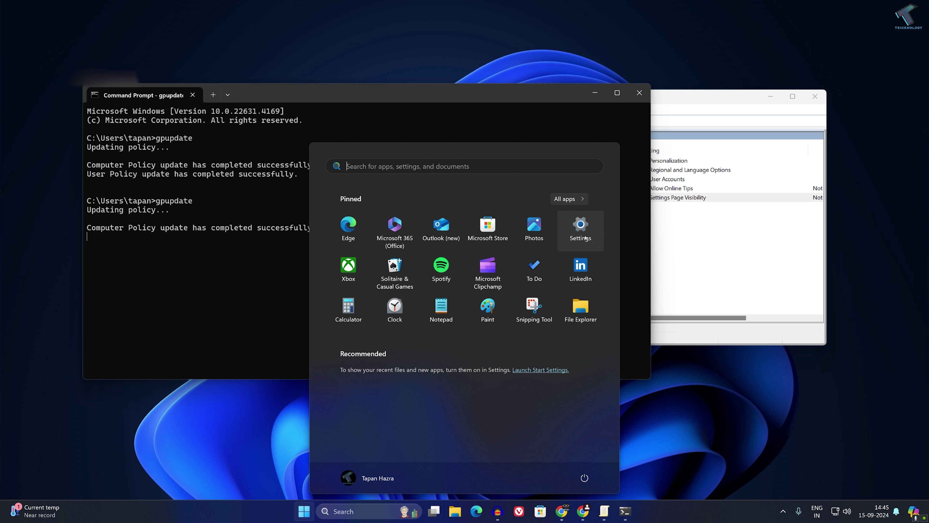